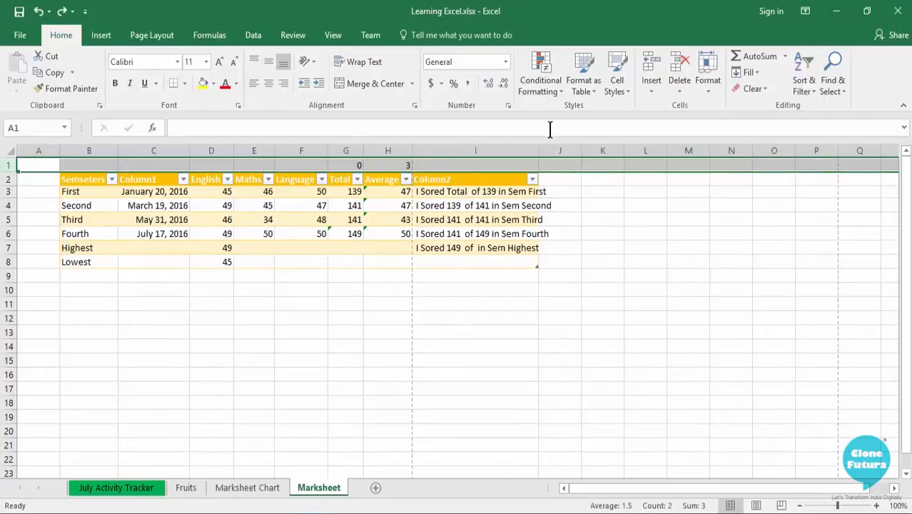
Insert a new row above row 1 of the Marksheet sheet and set its height to 50
left_click(651, 57)
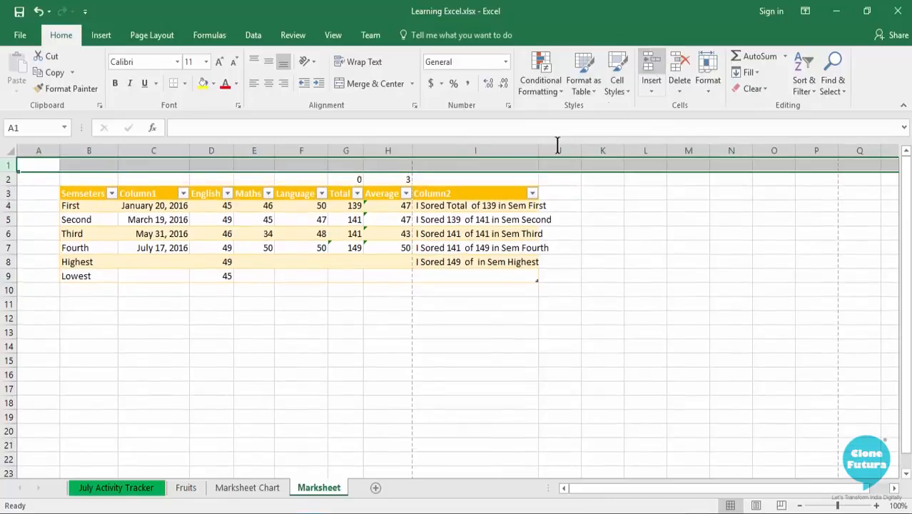
right_click(8, 165)
left_click(50, 332)
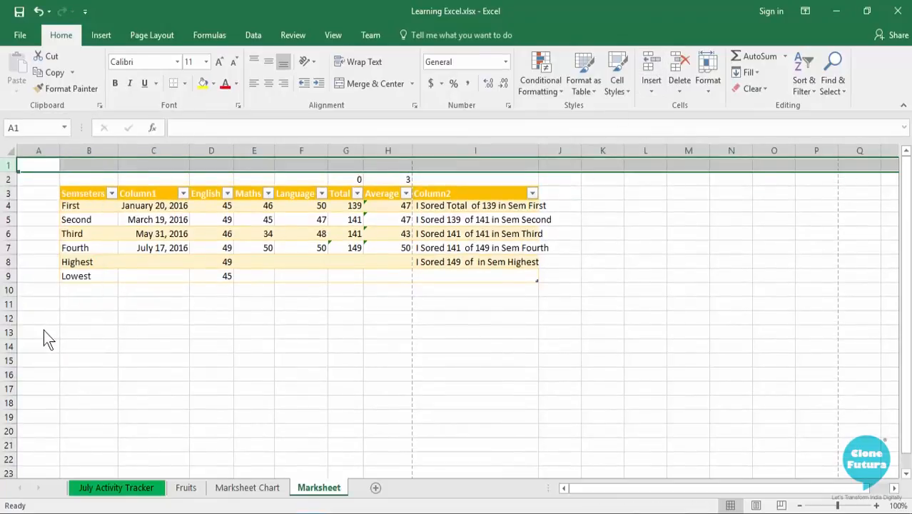
type("50")
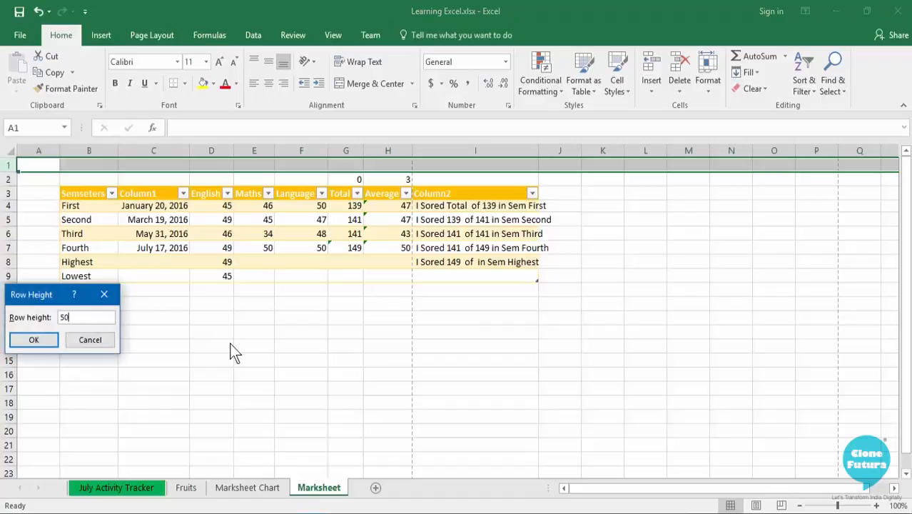
key("Return")
left_click(266, 349)
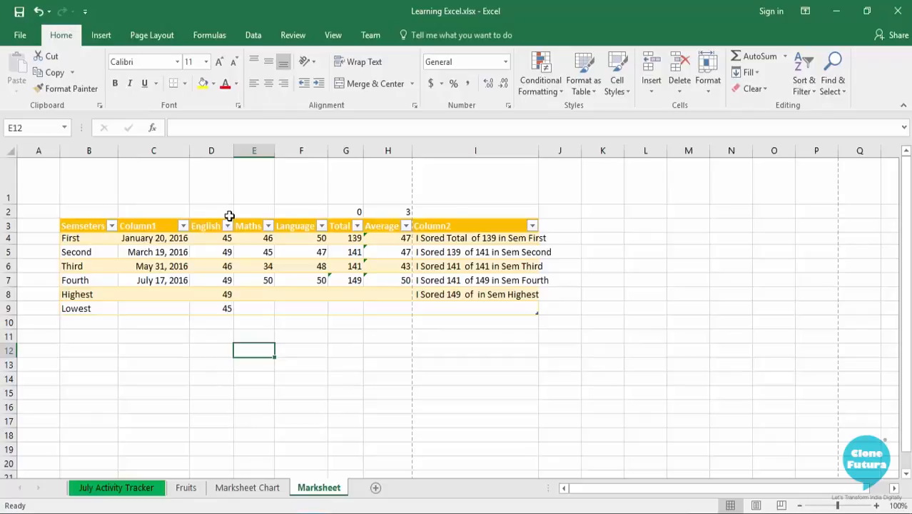
Look at the July Activity Tracker sheet and return to the Marksheet sheet
left_click(118, 490)
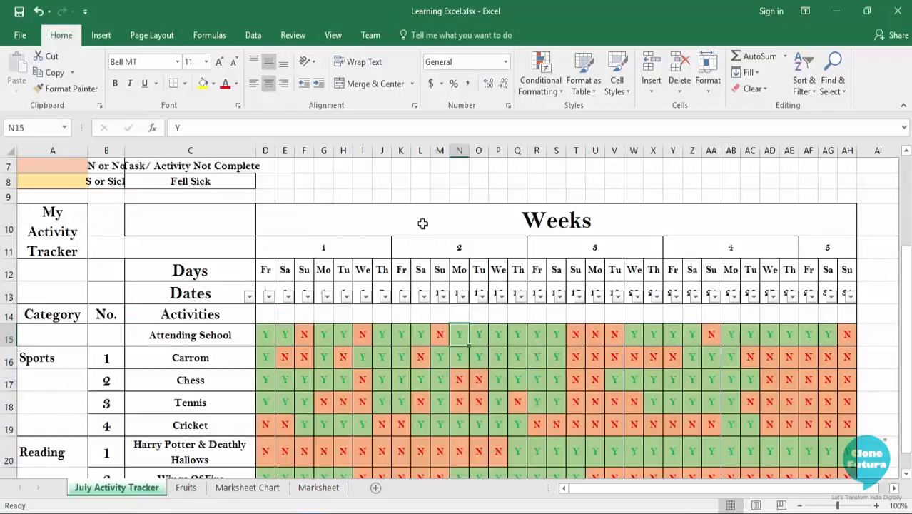
left_click(321, 493)
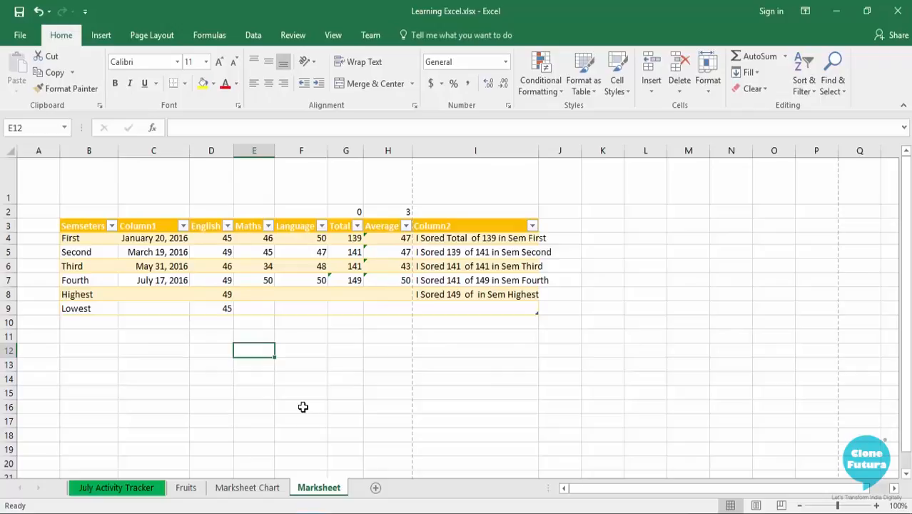
key("Up")
key("Right")
key("Right")
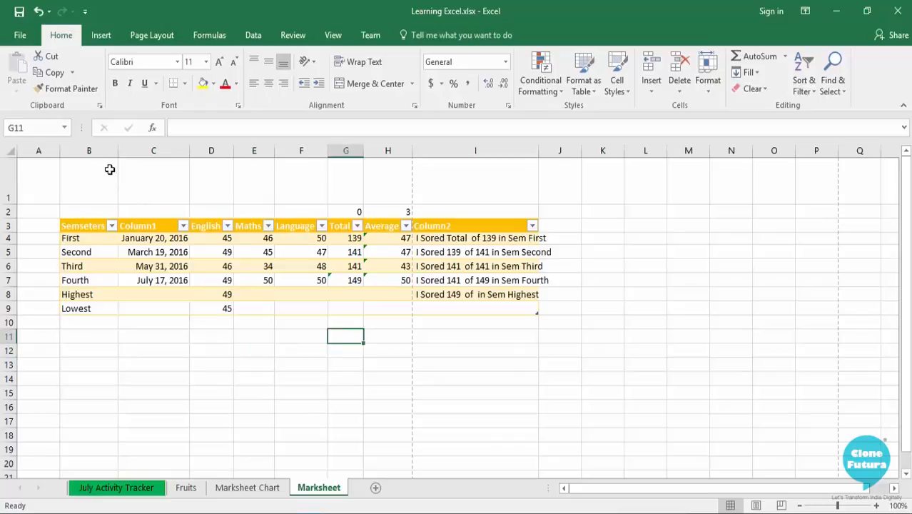
Insert a text box in row 1 above the marks table with the text "Marksheet"
left_click(102, 38)
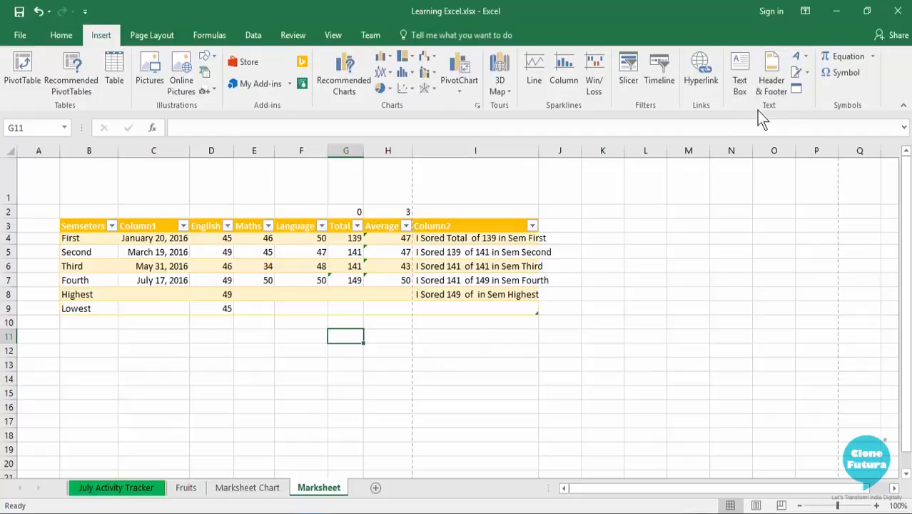
left_click(742, 62)
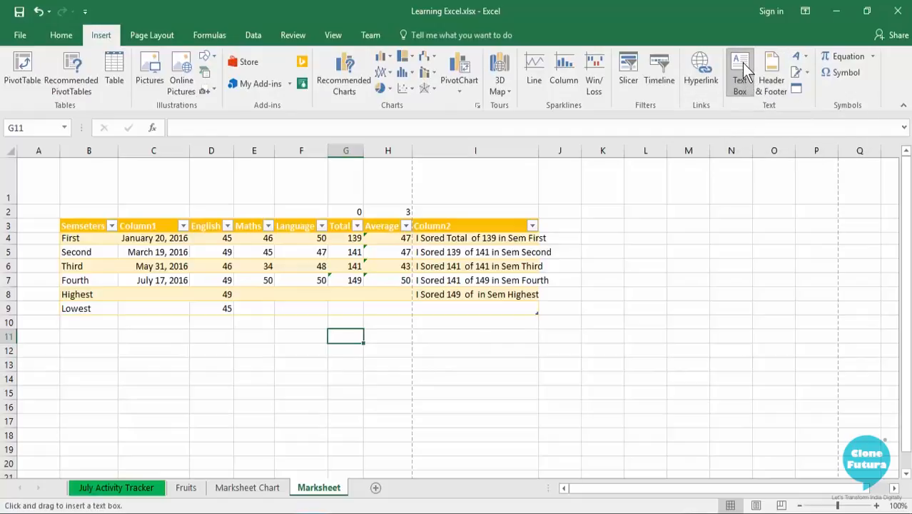
left_click(79, 169)
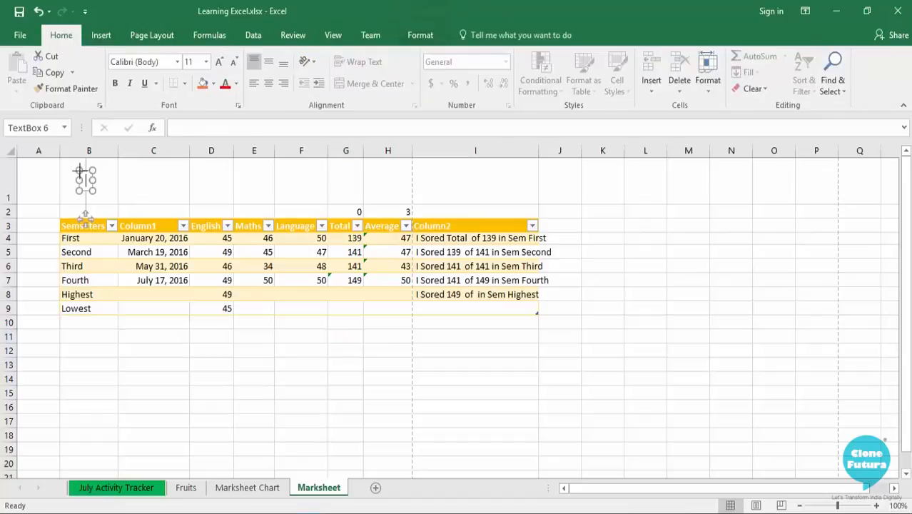
type("M")
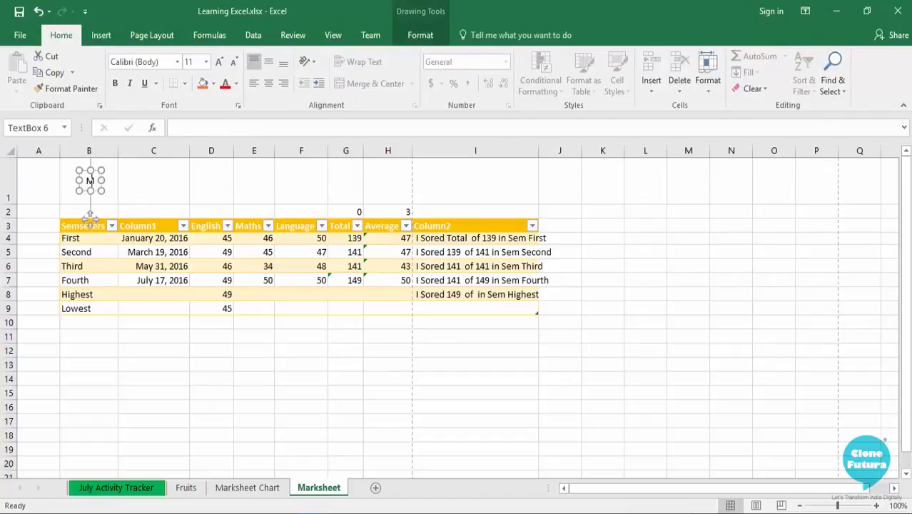
type("arksheet")
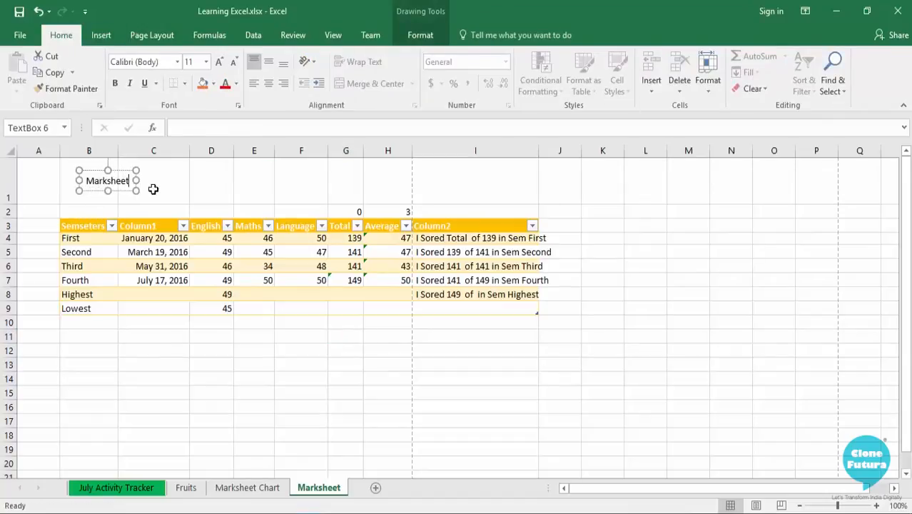
Format the Marksheet title text in the AR JULIAN font, enlarge it, and centre it horizontally and vertically in its box
key("ctrl+a")
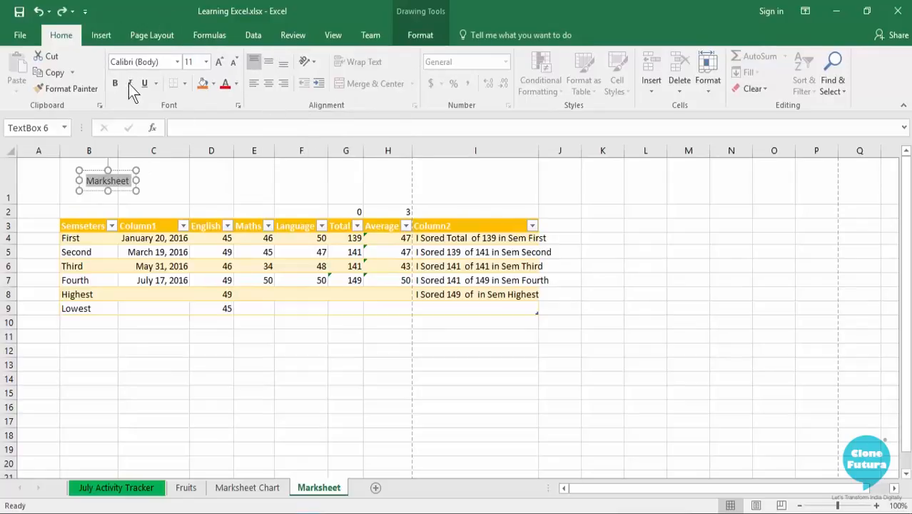
left_click(419, 40)
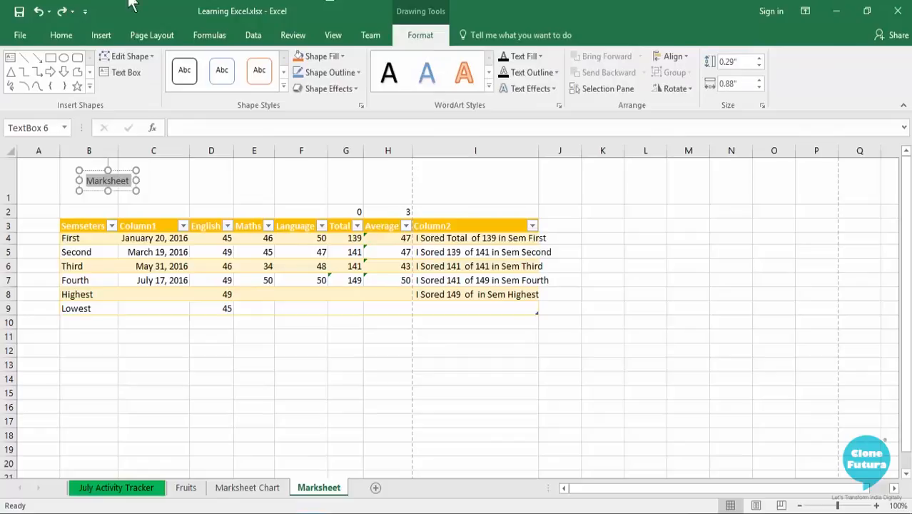
left_click(51, 36)
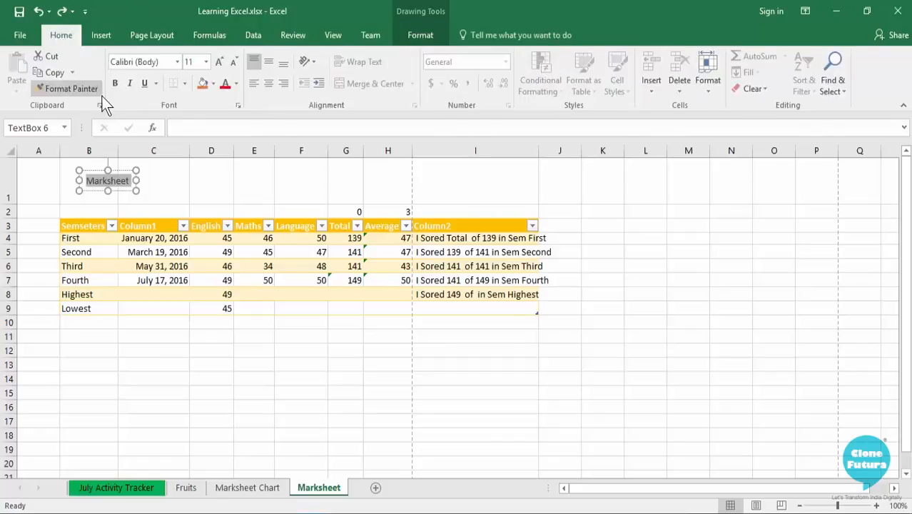
left_click(177, 61)
scroll(196, 373, "down", 5)
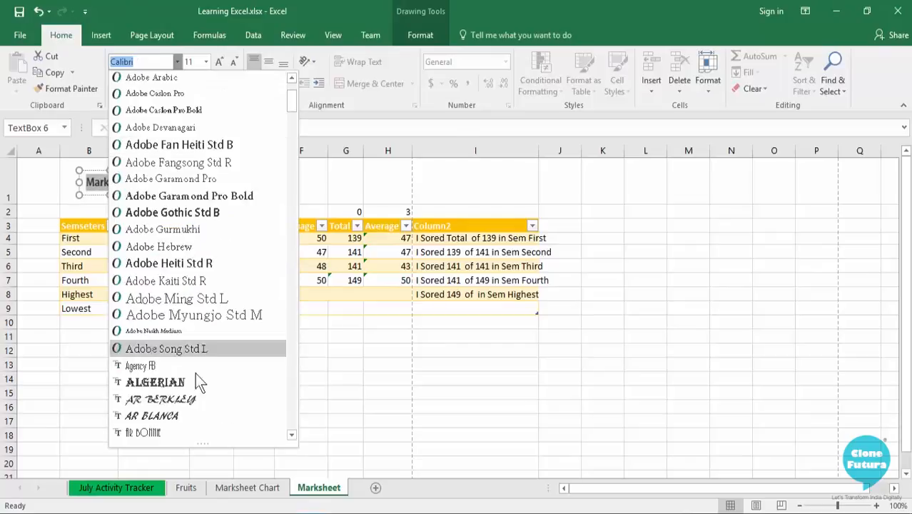
left_click(180, 403)
triple_click(219, 62)
double_click(219, 62)
triple_click(219, 61)
left_click(269, 84)
left_click(269, 63)
Apply a gold fill to the Marksheet title text and change its text outline
left_click(421, 35)
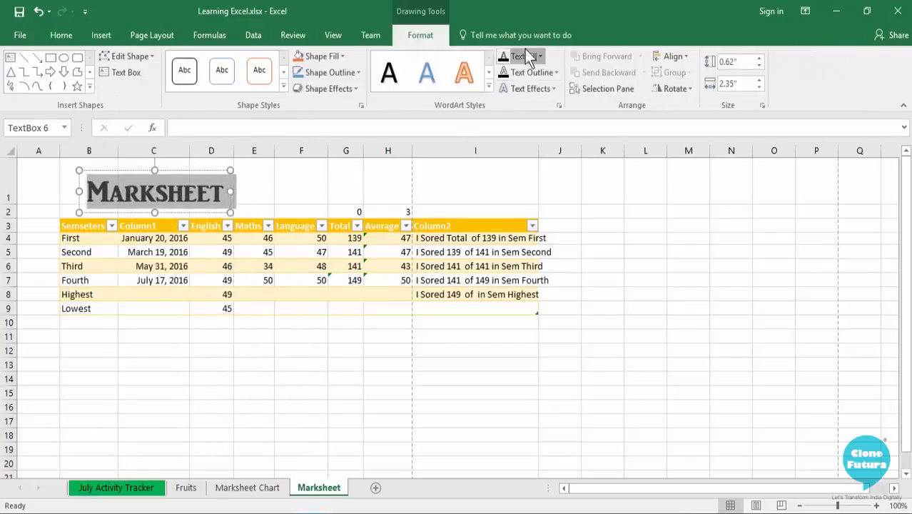
left_click(531, 55)
left_click(583, 153)
left_click(532, 73)
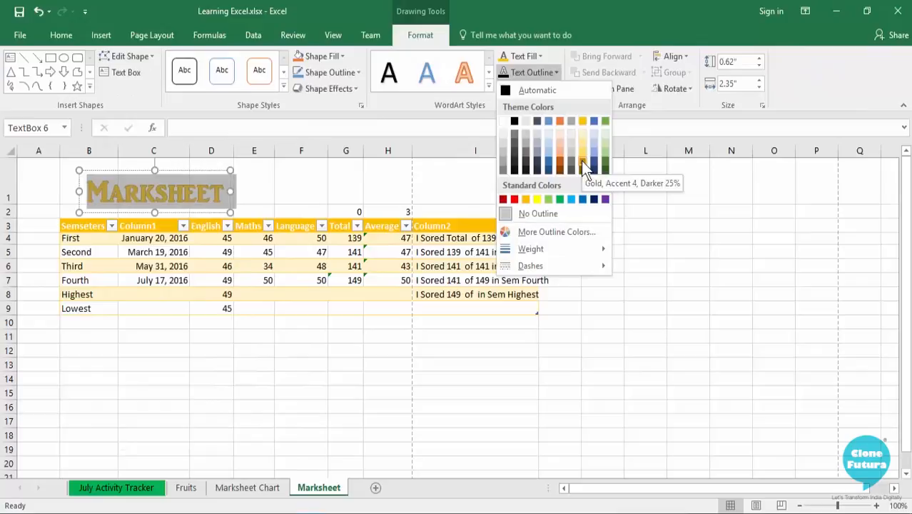
left_click(538, 213)
Place the title box directly above the table, stretch it to about 7.76 inches wide, and autofit column I
left_click_drag(138, 172, 118, 174)
left_click_drag(211, 197, 559, 198)
double_click(538, 149)
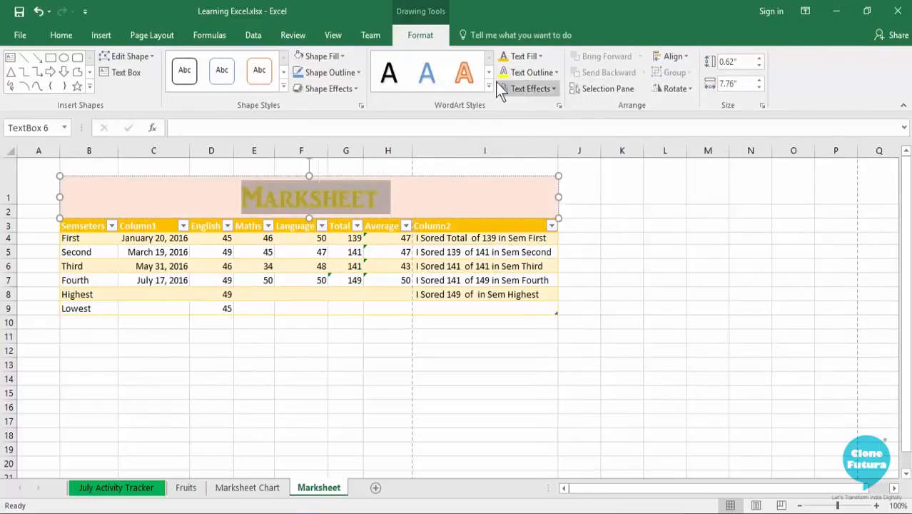
Remove the title's text outline and finish it as white lettering on a gold box
left_click(532, 72)
left_click(537, 209)
left_click(605, 264)
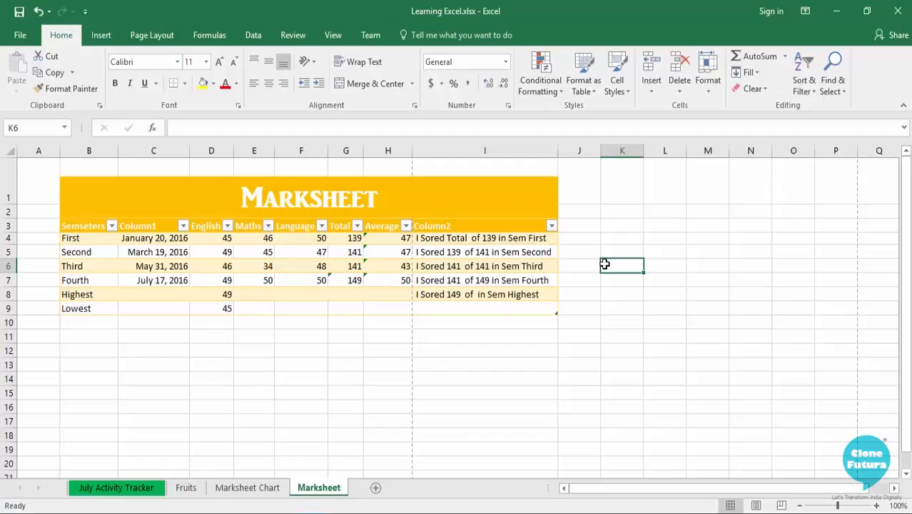
Open the July Activity Tracker sheet and check its Days, Dates and My Activity Tracker heading cells
left_click(116, 487)
scroll(386, 364, "up", 2)
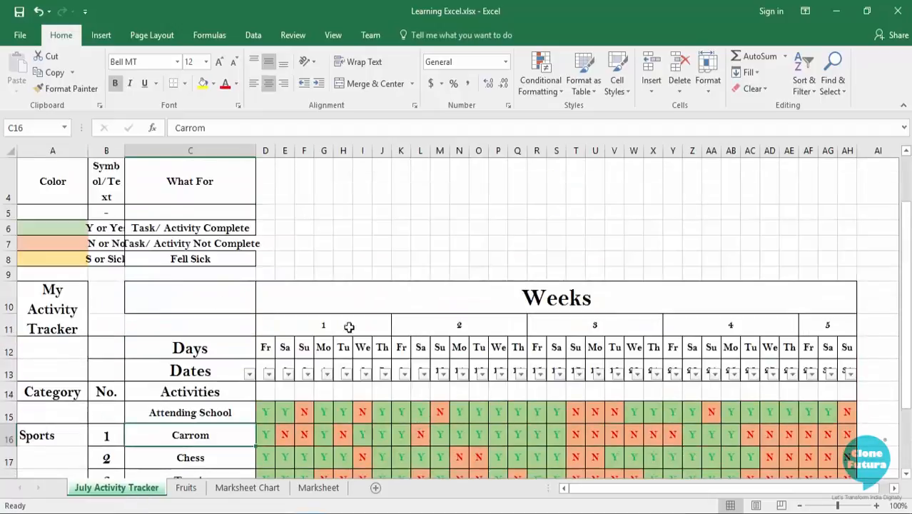
left_click(152, 320)
left_click(129, 347)
left_click(167, 373)
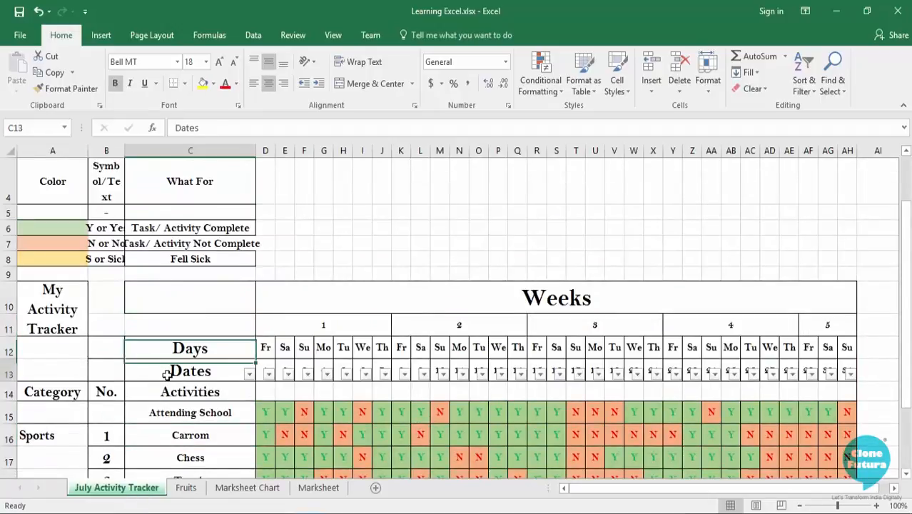
left_click(52, 308)
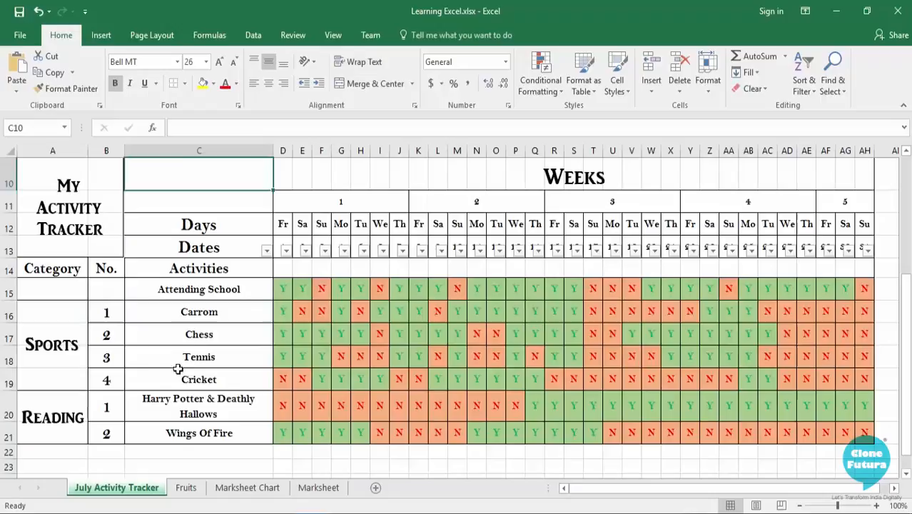
Examine the Sports, Reading, My Activity Tracker and Weeks text boxes on the July Activity Tracker sheet
left_click(44, 345)
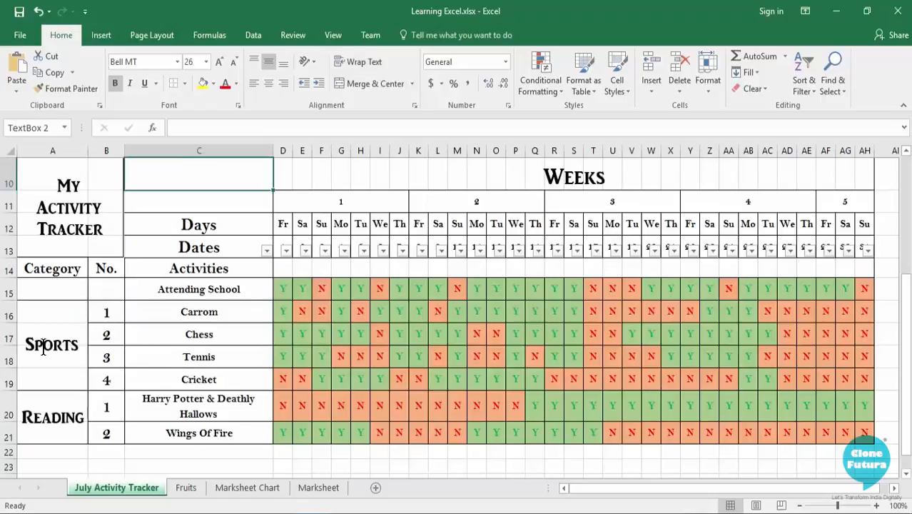
left_click(41, 404)
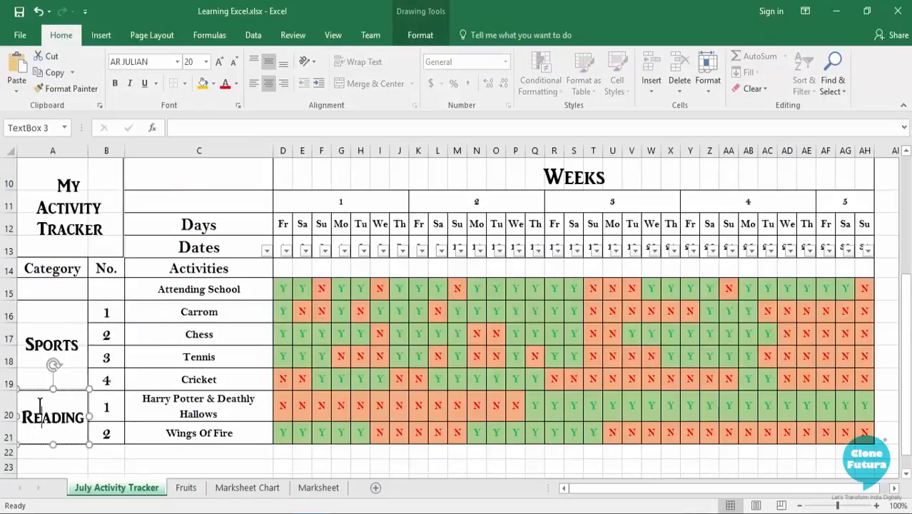
scroll(291, 407, "up", 2)
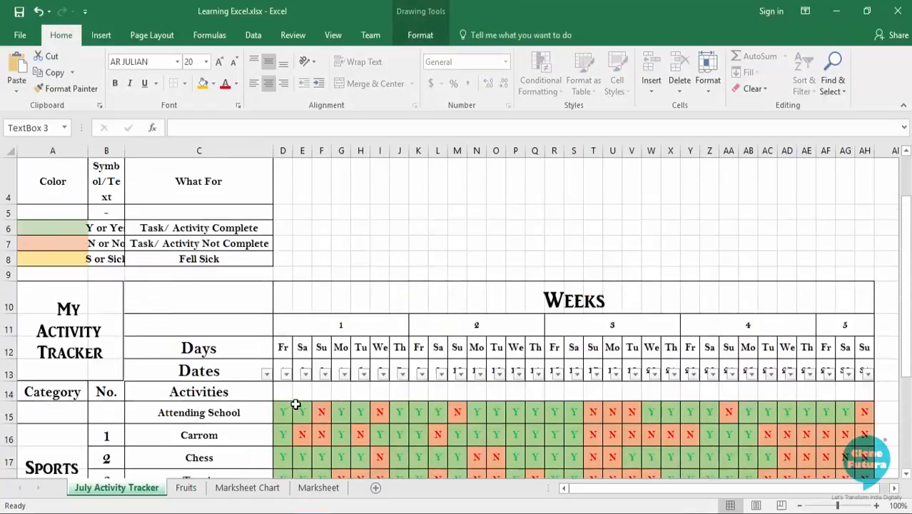
left_click(69, 340)
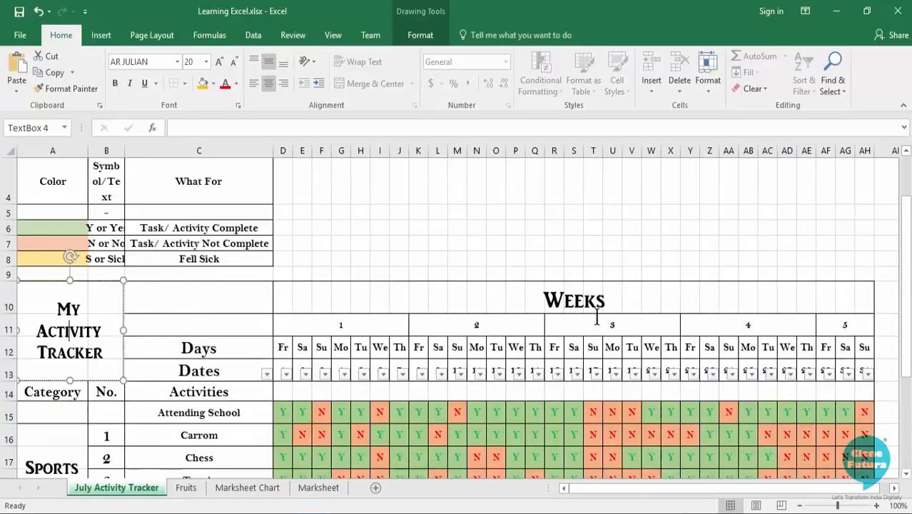
left_click(597, 303)
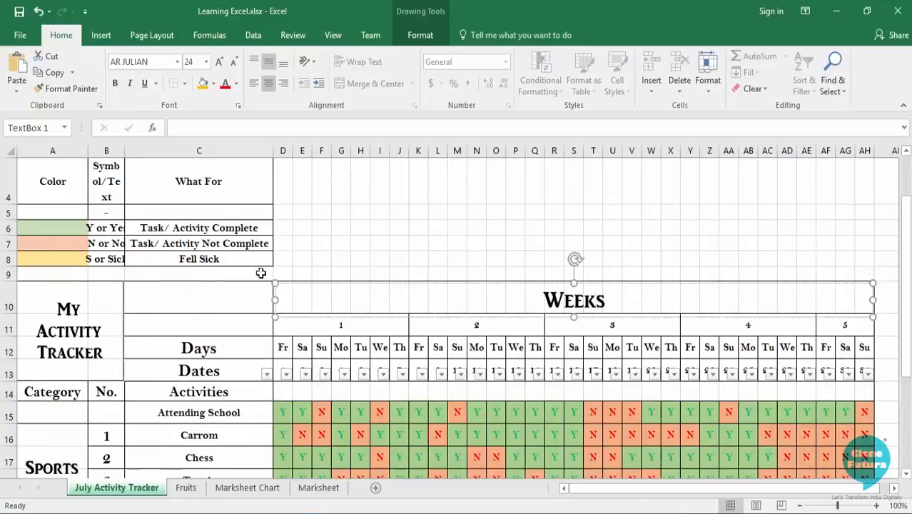
left_click(164, 310)
scroll(39, 325, "down", 2)
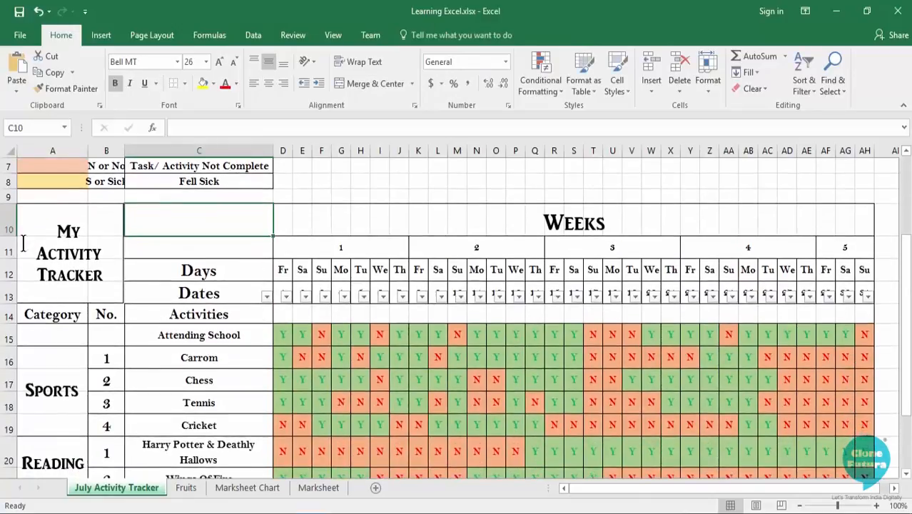
Check the shape outline colour options for the My Activity Tracker text box
left_click(41, 227)
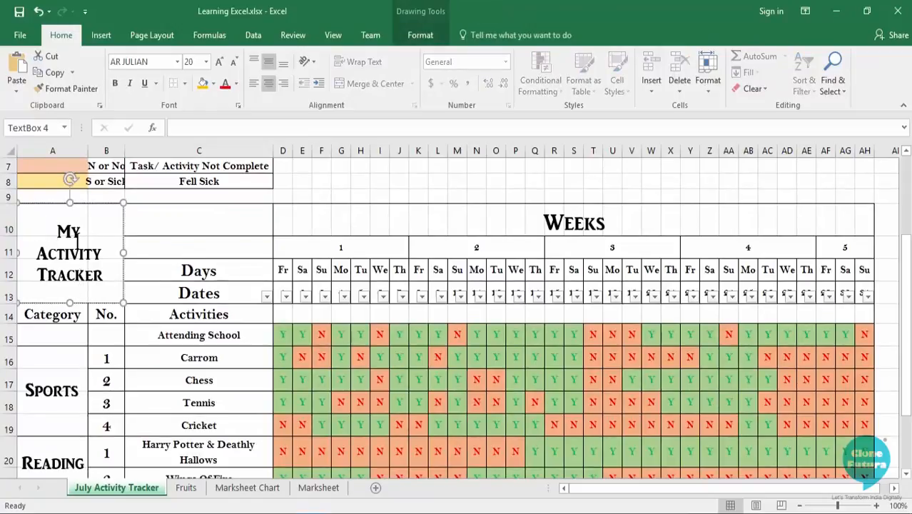
left_click(205, 252)
left_click(86, 227)
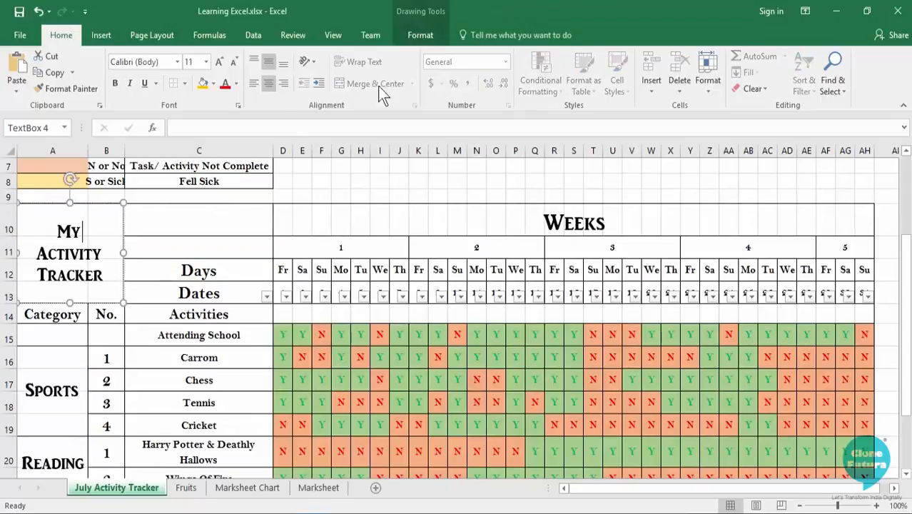
left_click(421, 33)
left_click(325, 72)
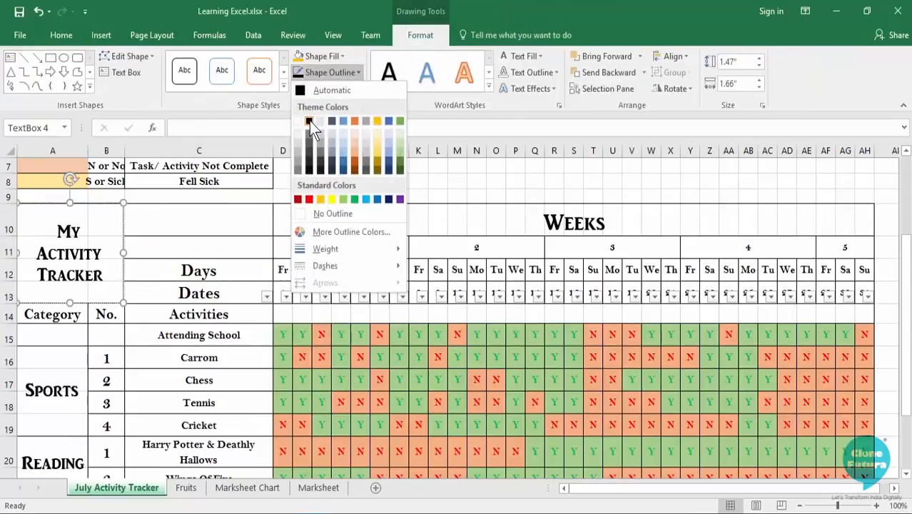
left_click(159, 228)
left_click(158, 228)
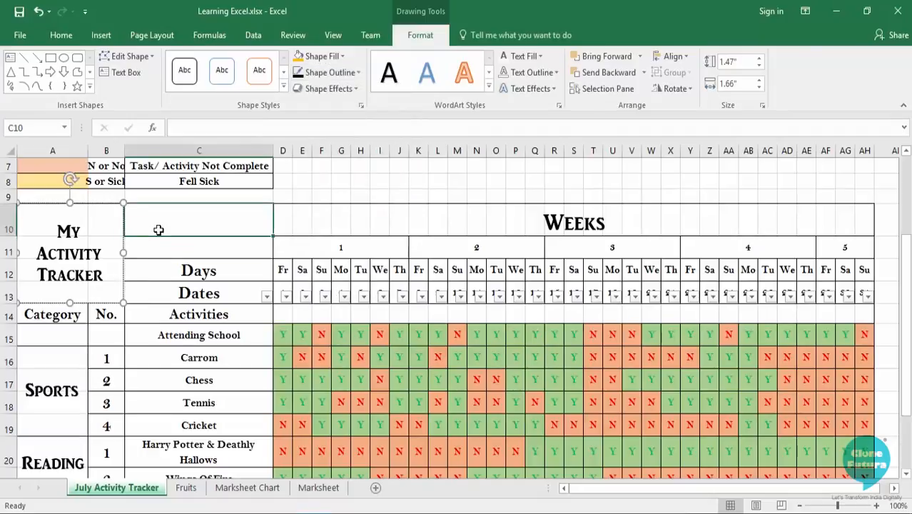
scroll(187, 253, "down", 1)
scroll(126, 256, "up", 1)
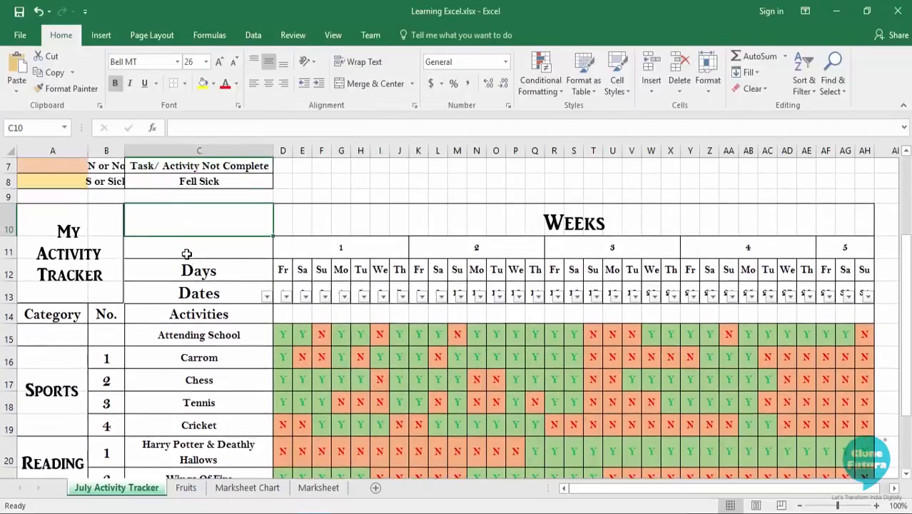
left_click(118, 269)
left_click(187, 252)
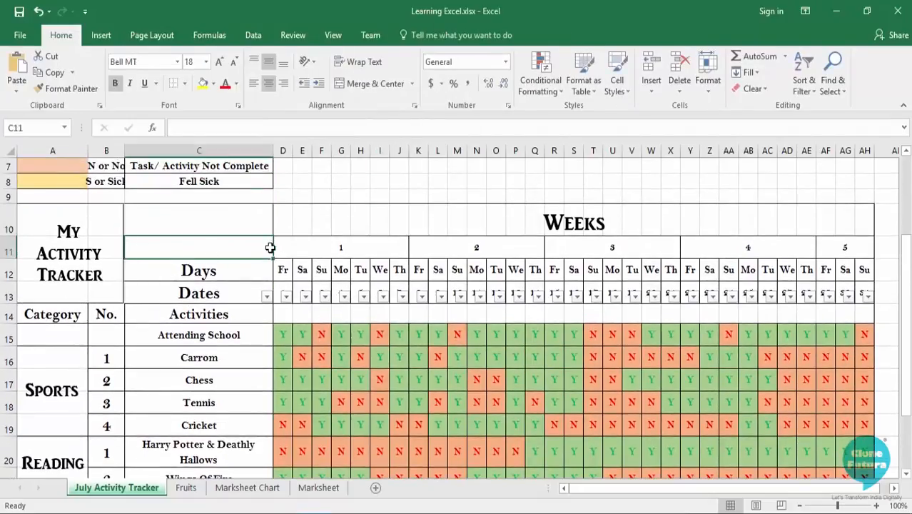
Hide the gridlines on the July Activity Tracker sheet, look over the sheet without them, and show them again
left_click(338, 34)
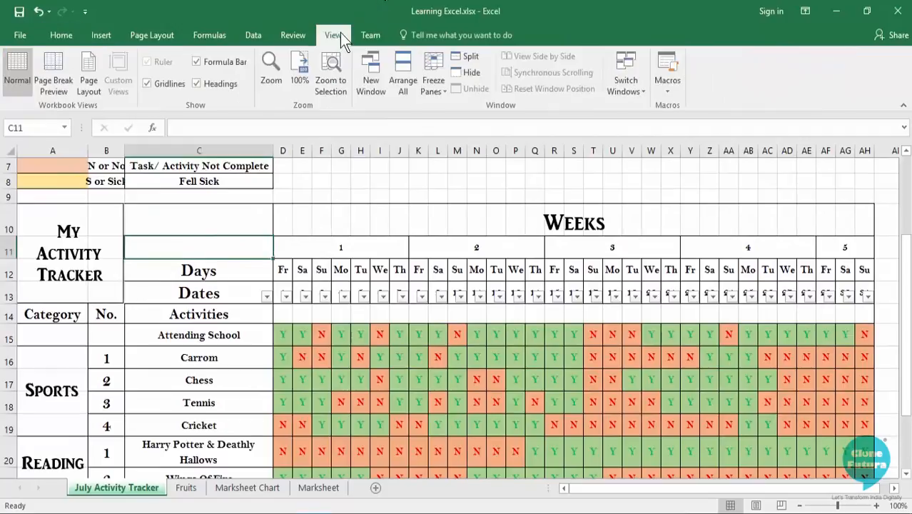
left_click(148, 83)
scroll(218, 307, "up", 2)
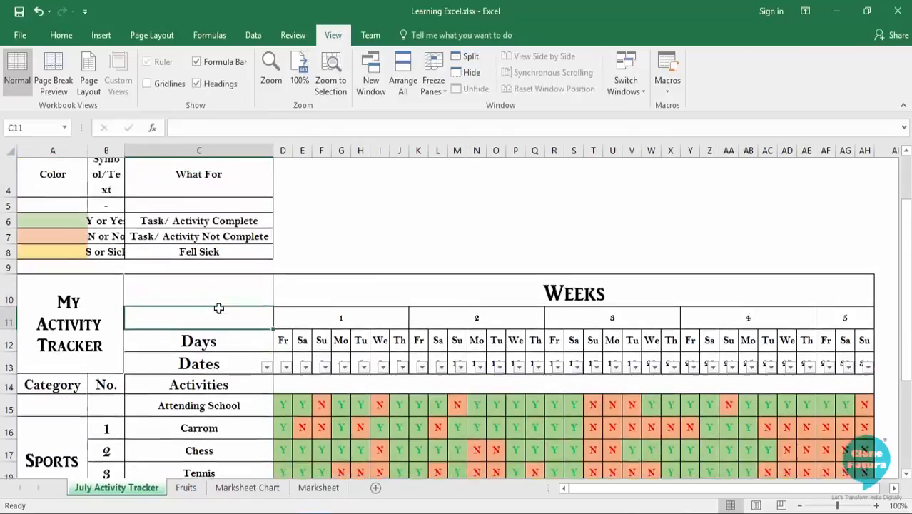
scroll(218, 308, "down", 5)
scroll(219, 309, "up", 2)
scroll(218, 309, "up", 2)
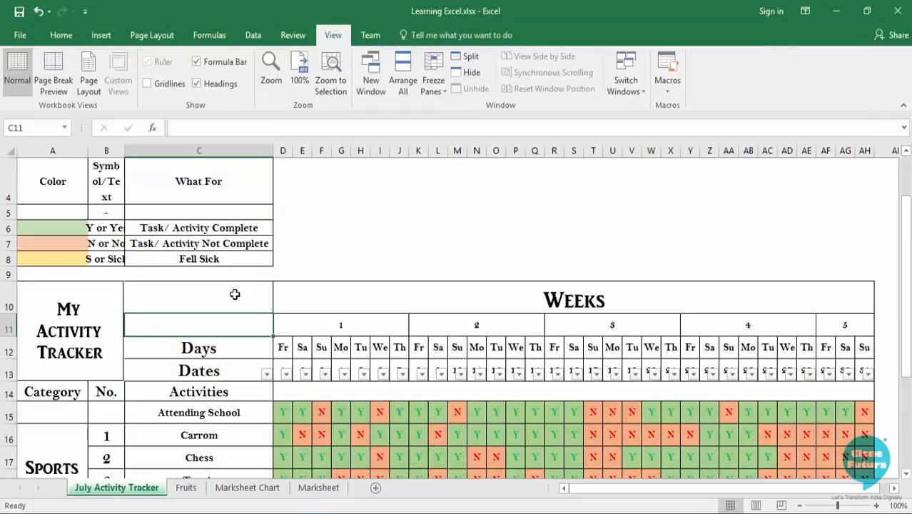
left_click(146, 84)
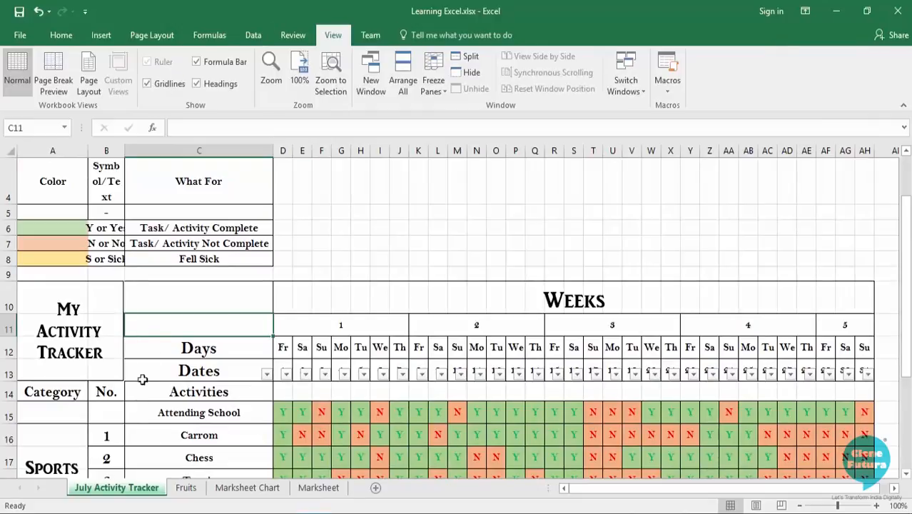